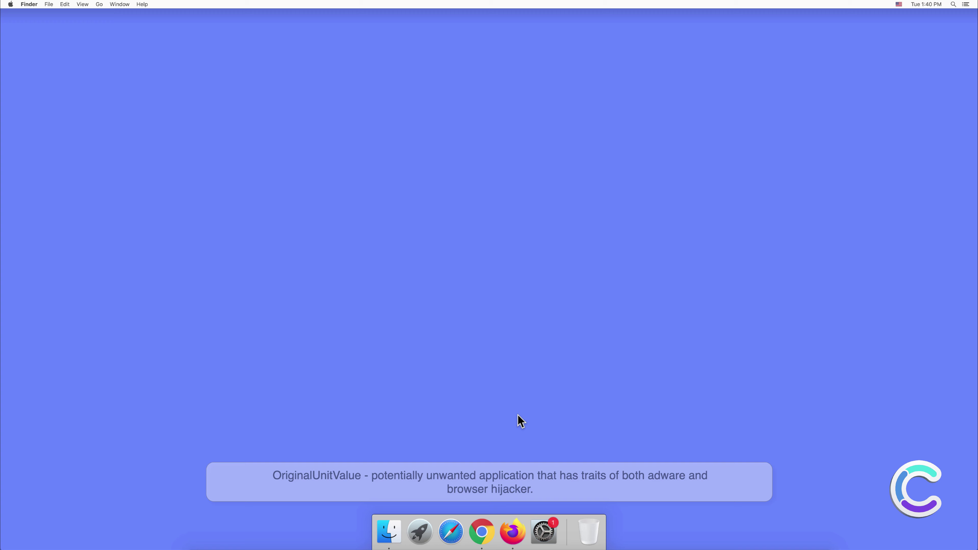
Step: Open the ~/Library folder through Finder's Go to Folder prompt
click(101, 6)
click(102, 142)
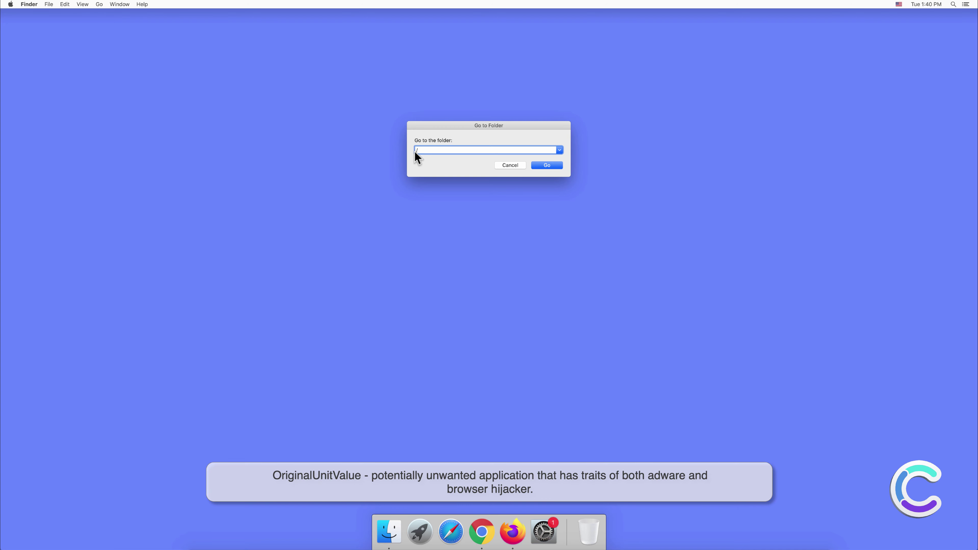
text(~/)
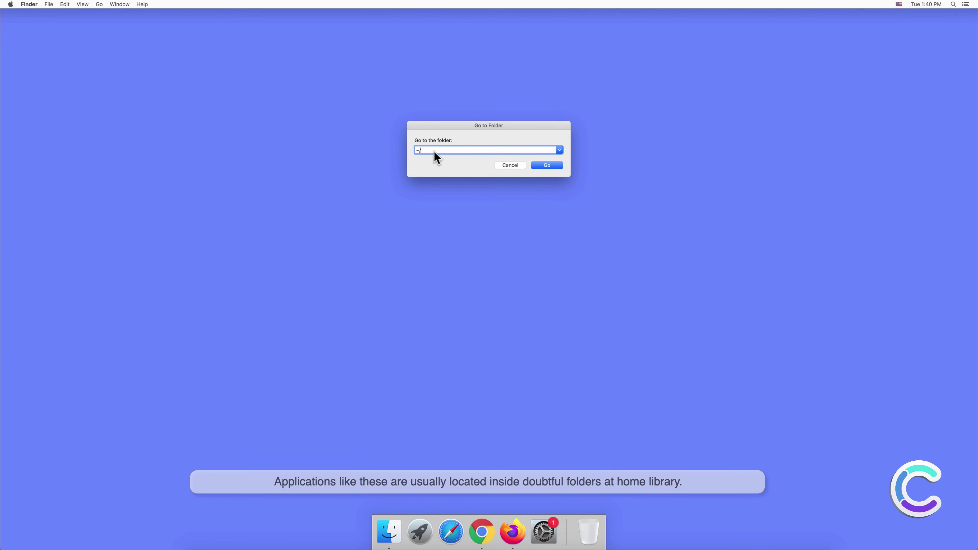
text(Library)
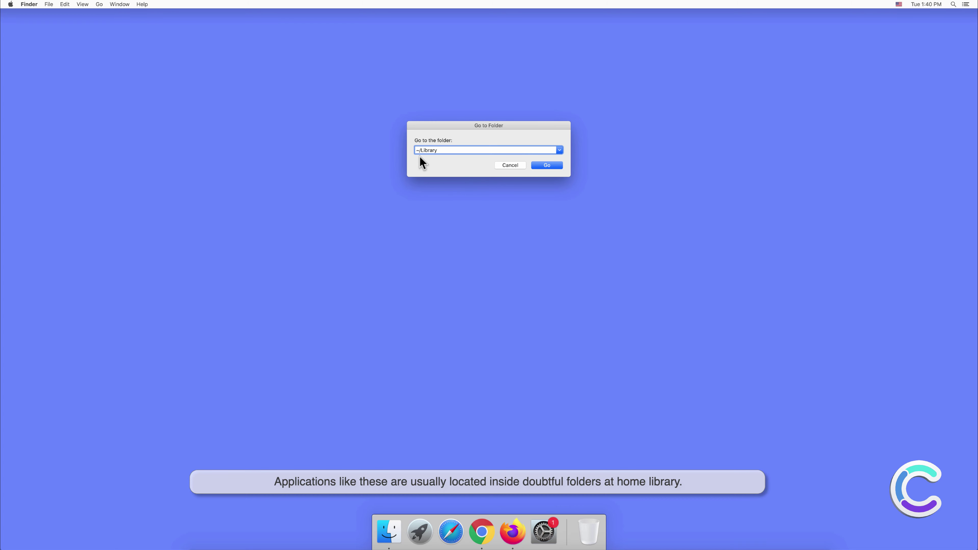
click(541, 165)
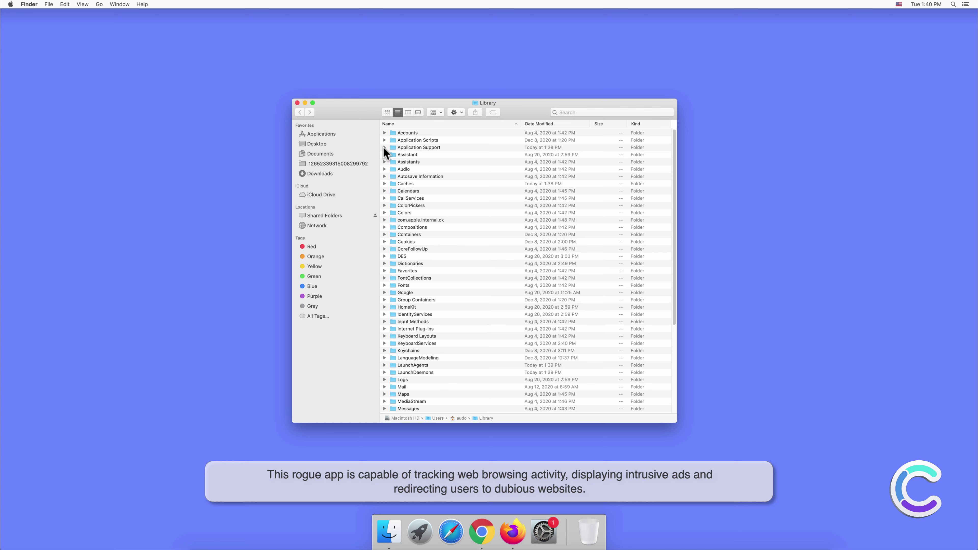
Step: Expand Application Support, com.OriginalUnitValue, com.OriginalUnitValueDaemon, LaunchAgents and LaunchDaemons in list view
click(385, 147)
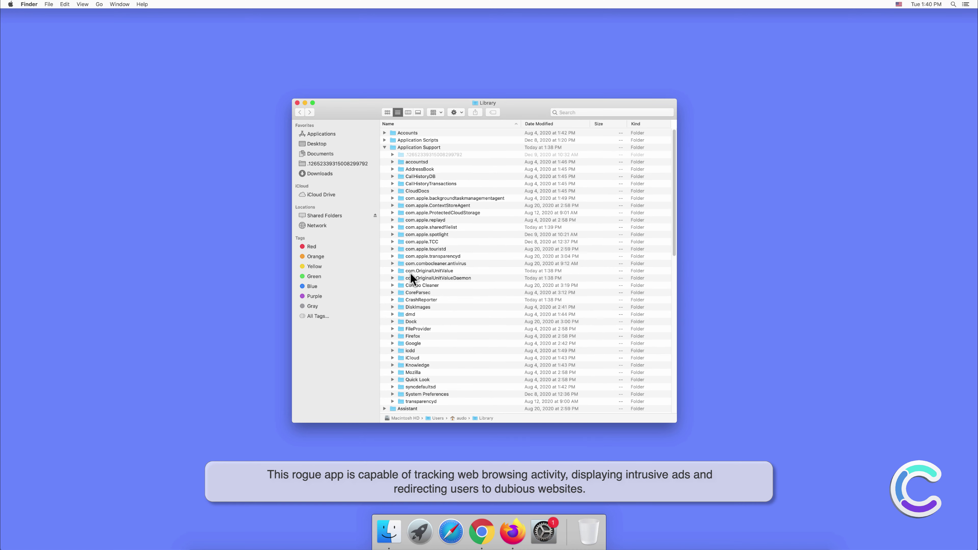
click(393, 271)
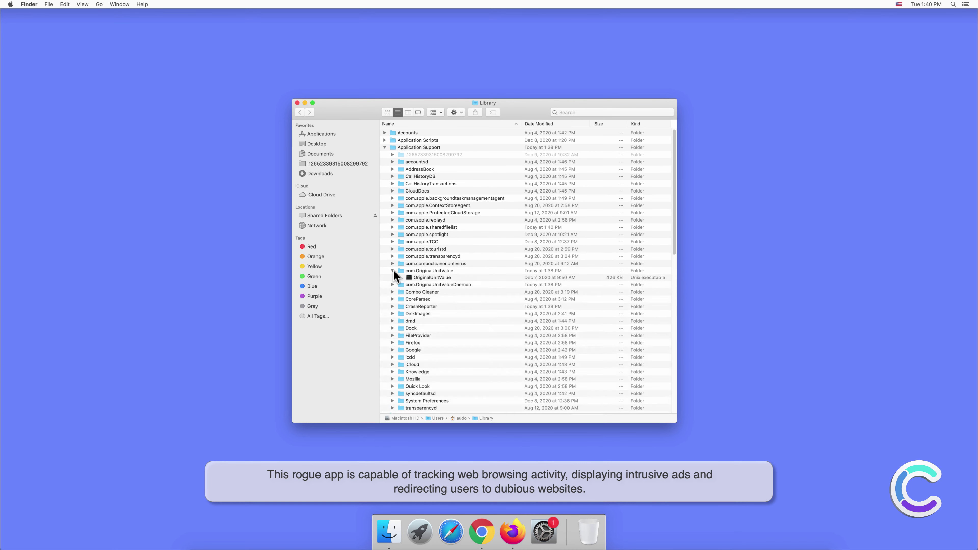
click(393, 286)
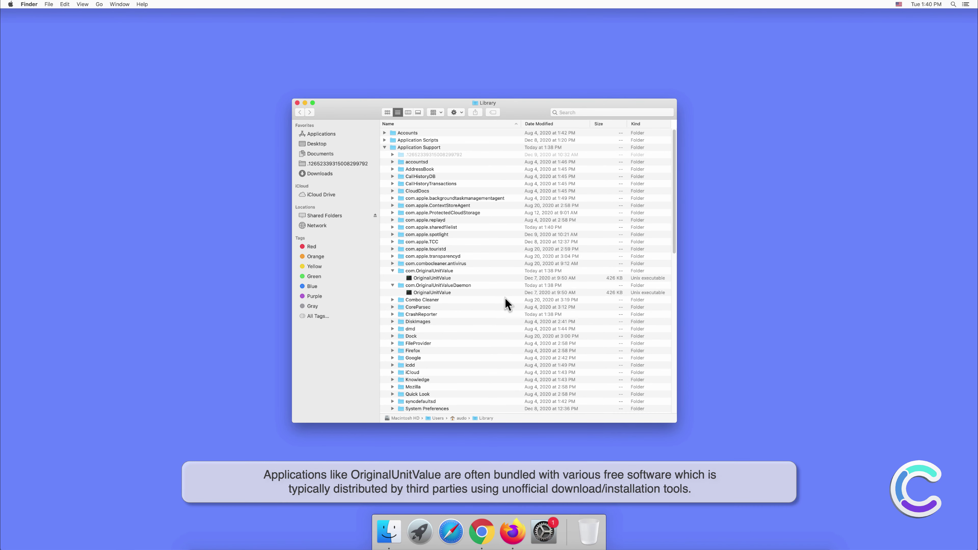
scroll(505, 298, down, 10)
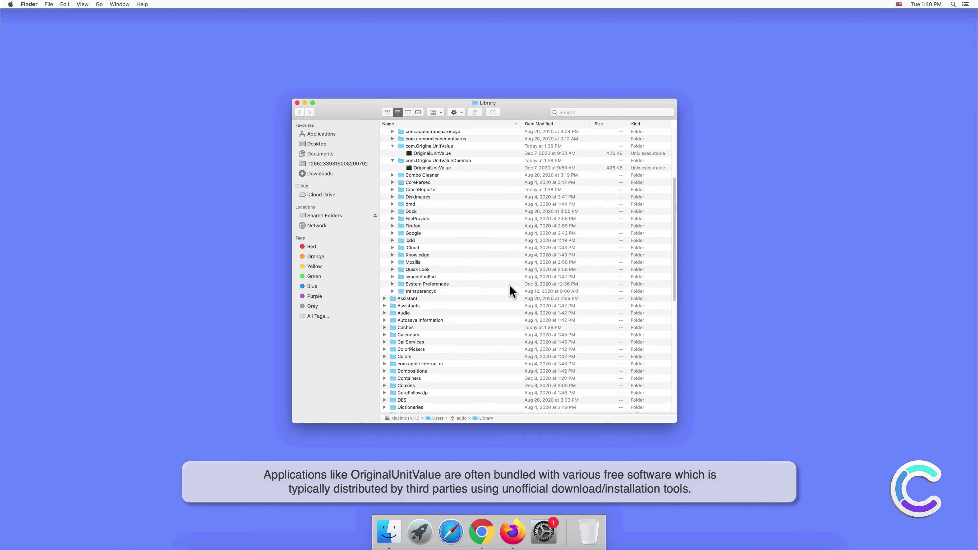
scroll(512, 289, down, 3)
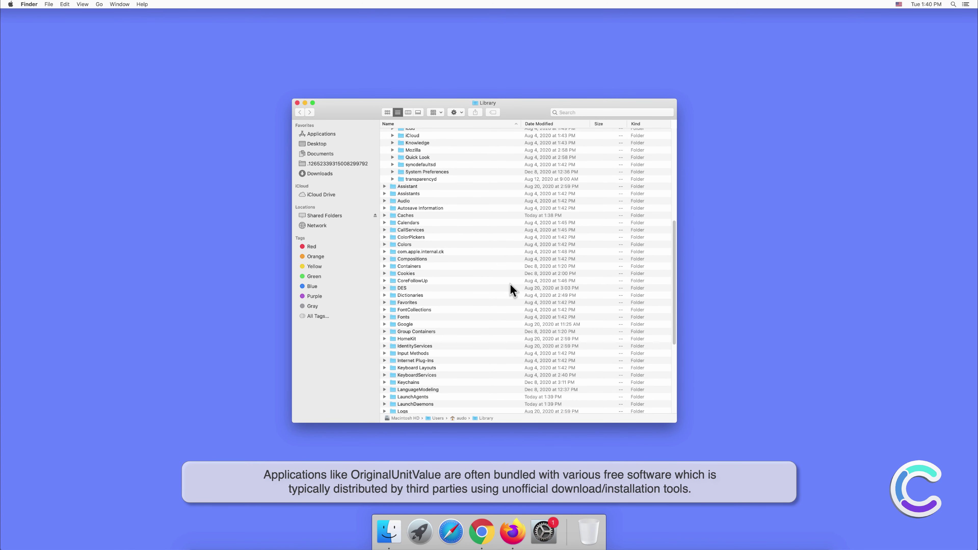
scroll(513, 290, down, 3)
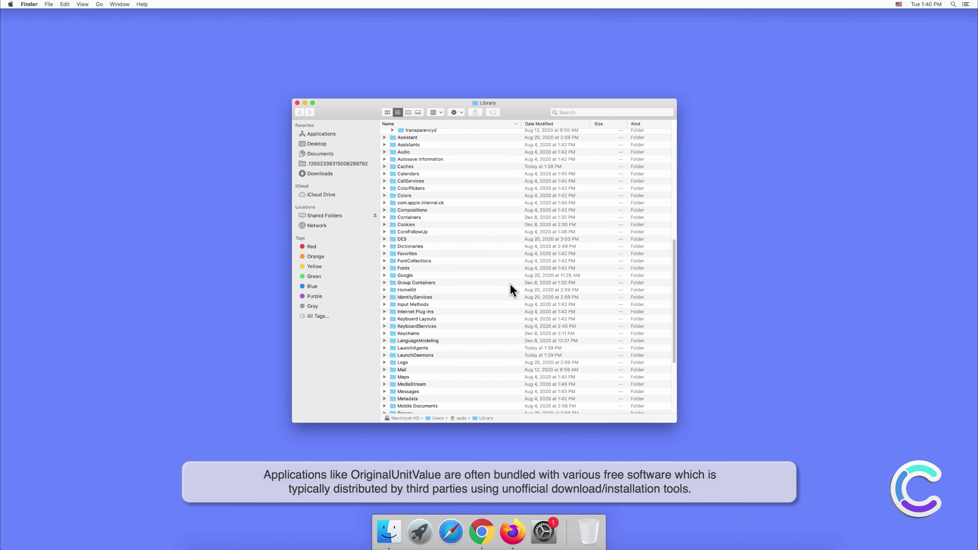
click(384, 348)
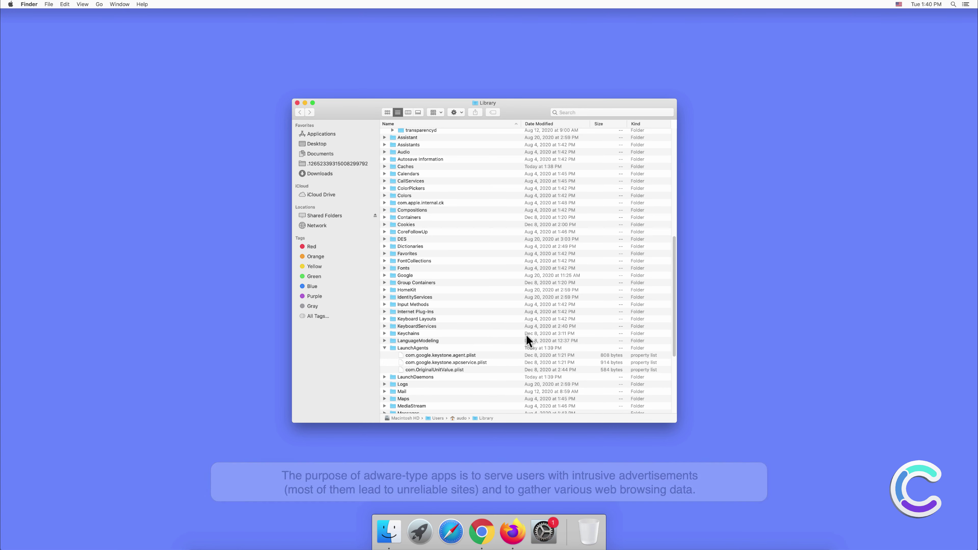
scroll(527, 333, down, 2)
scroll(527, 331, down, 2)
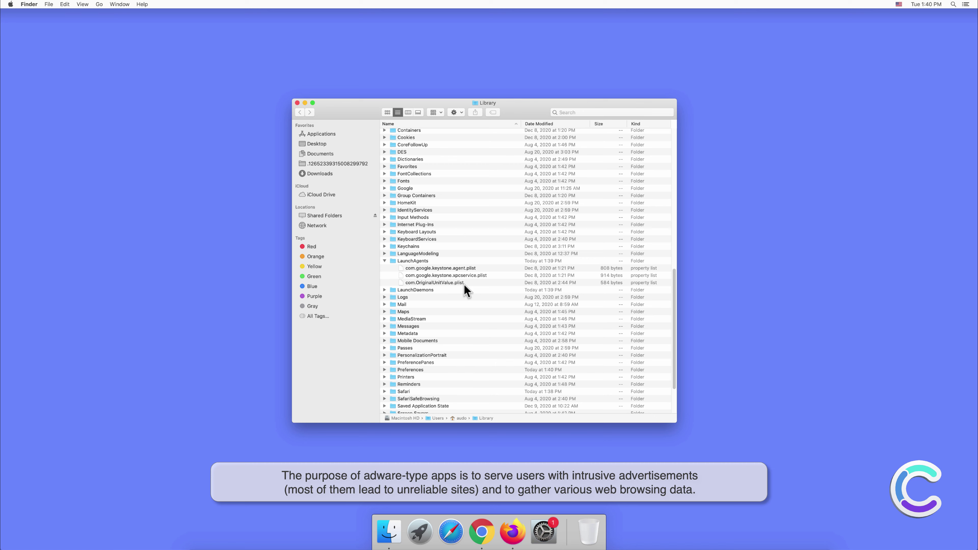
click(384, 290)
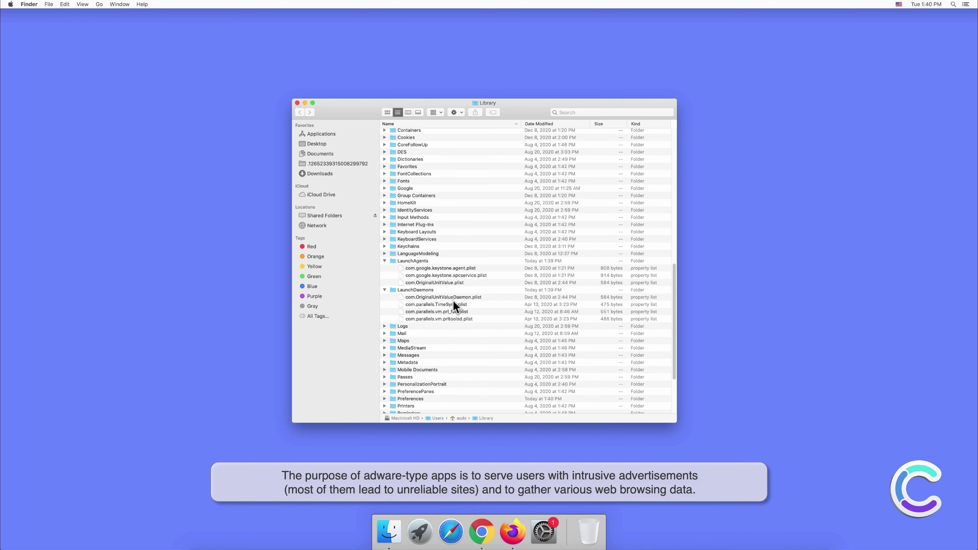
Step: Move com.OriginalUnitValueDaemon.plist and com.OriginalUnitValue.plist to the Trash
right_click(508, 297)
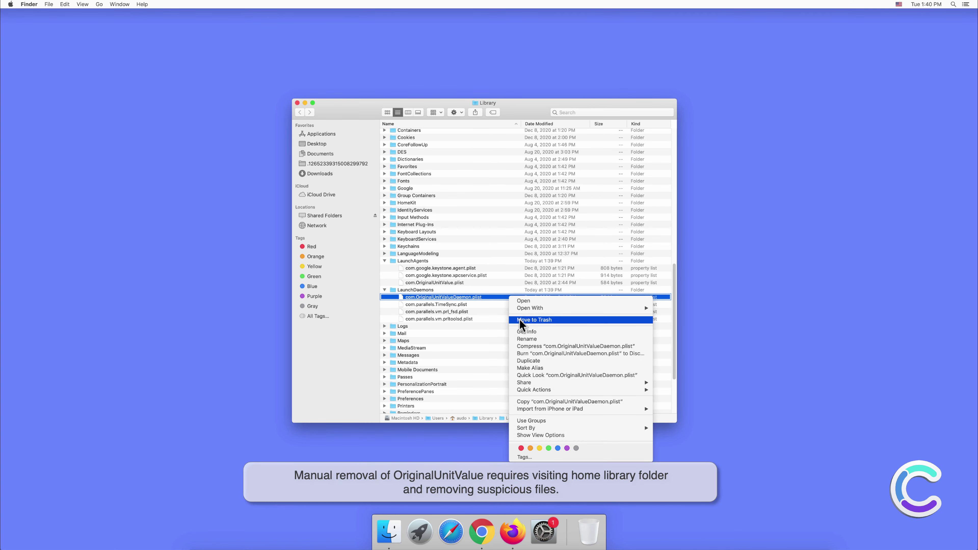
click(518, 321)
click(489, 283)
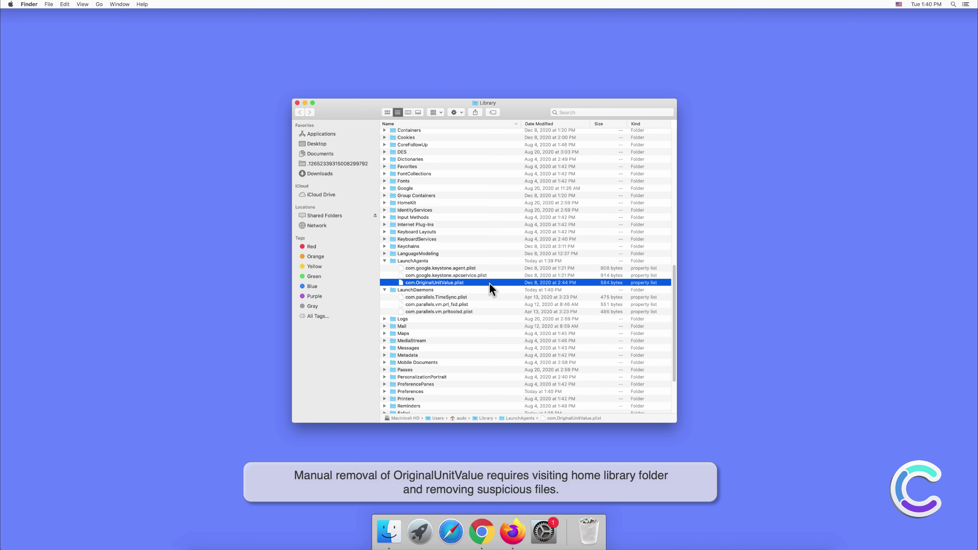
right_click(489, 283)
click(506, 306)
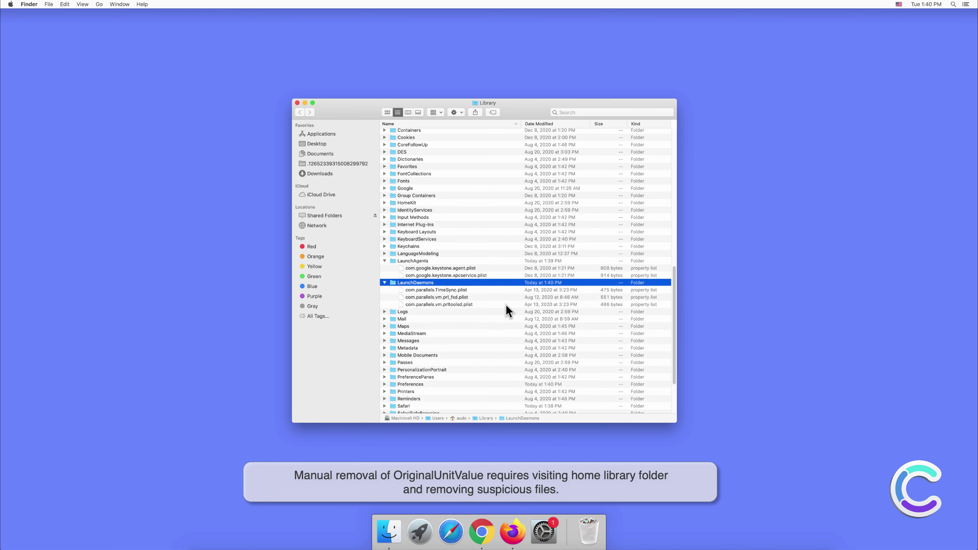
Step: Trash both OriginalUnitValue executables and close the Library window
scroll(507, 308, up, 15)
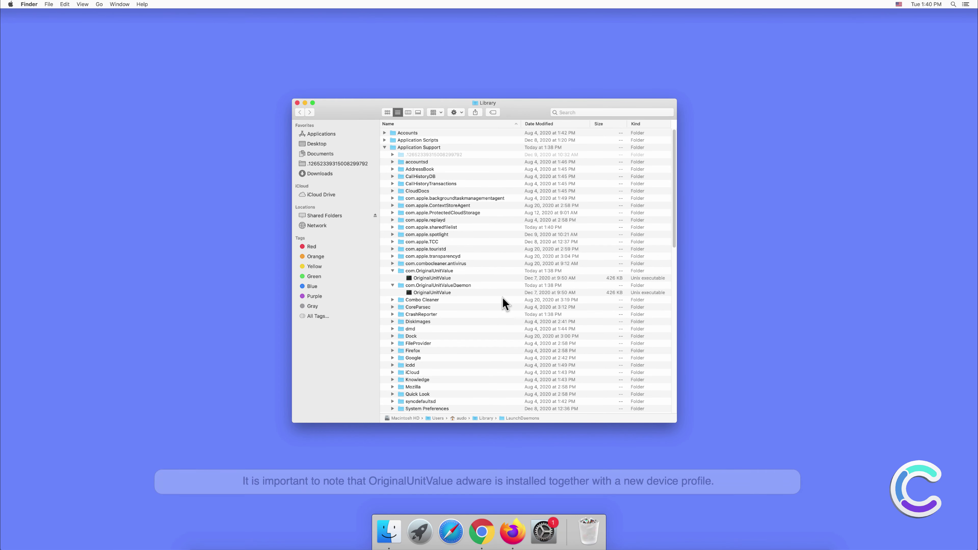
click(501, 294)
right_click(501, 293)
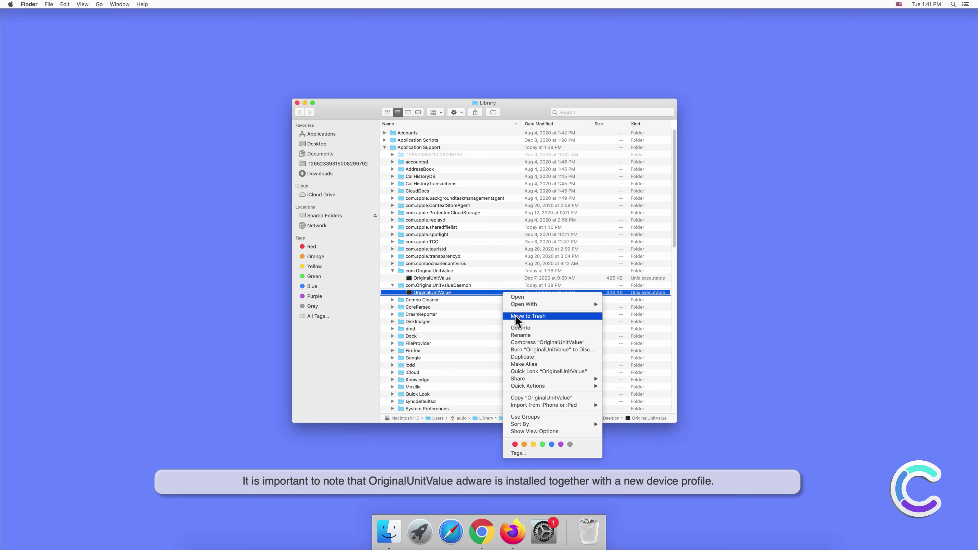
click(515, 315)
click(496, 279)
right_click(496, 279)
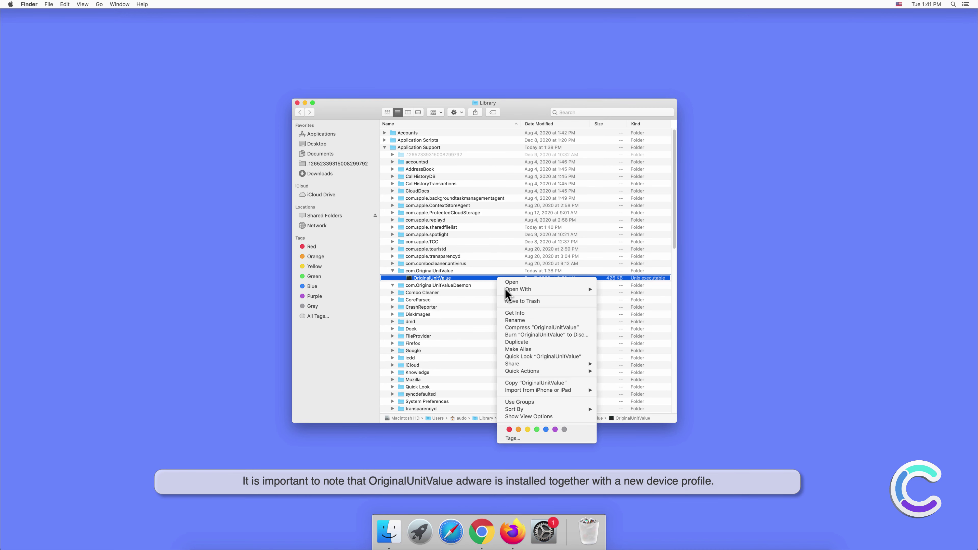
click(509, 300)
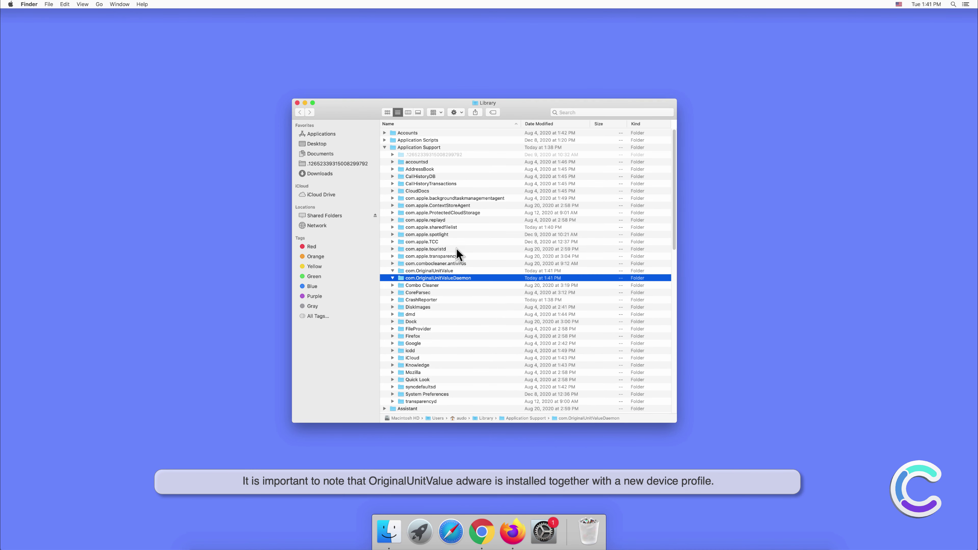
click(297, 103)
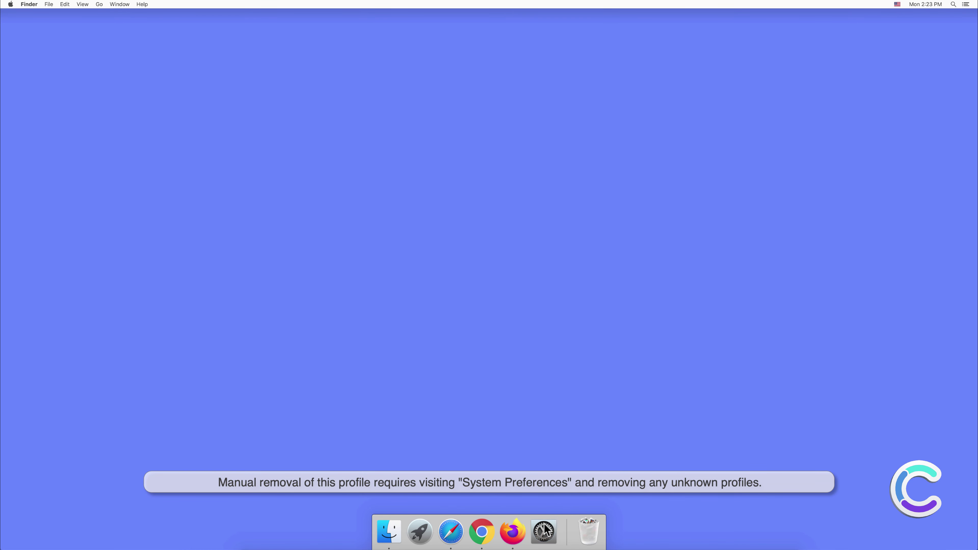
Step: Remove TEST PROFILE in System Preferences Profiles, approving with the administrator password
click(544, 531)
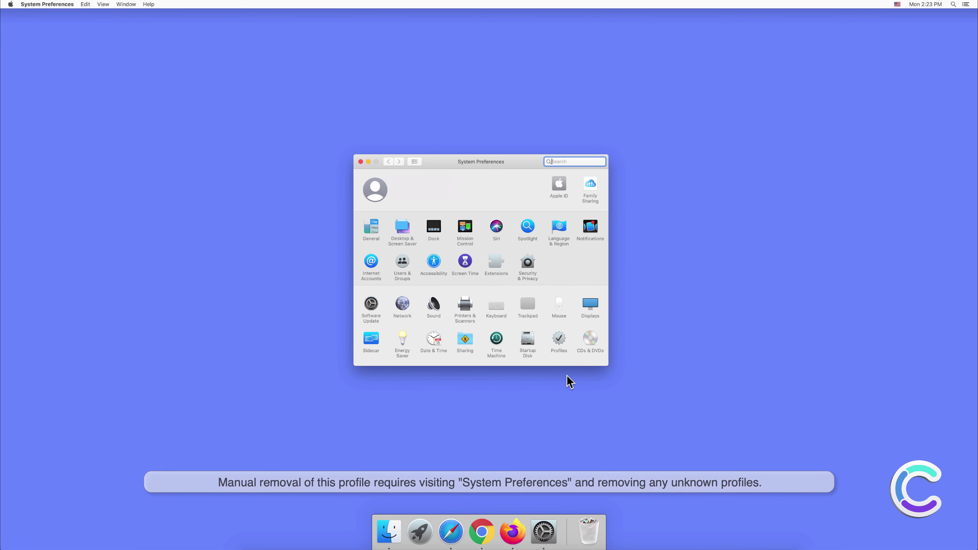
click(559, 339)
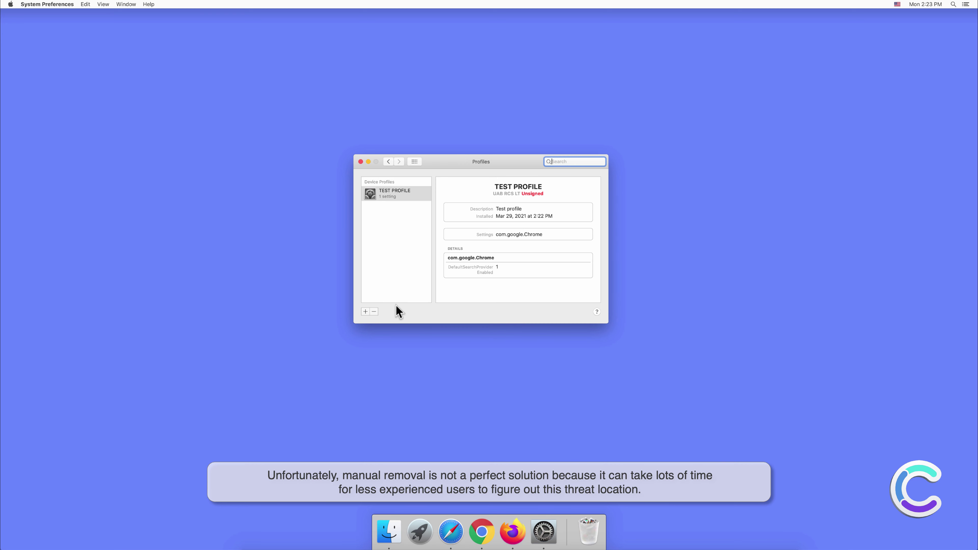
click(374, 311)
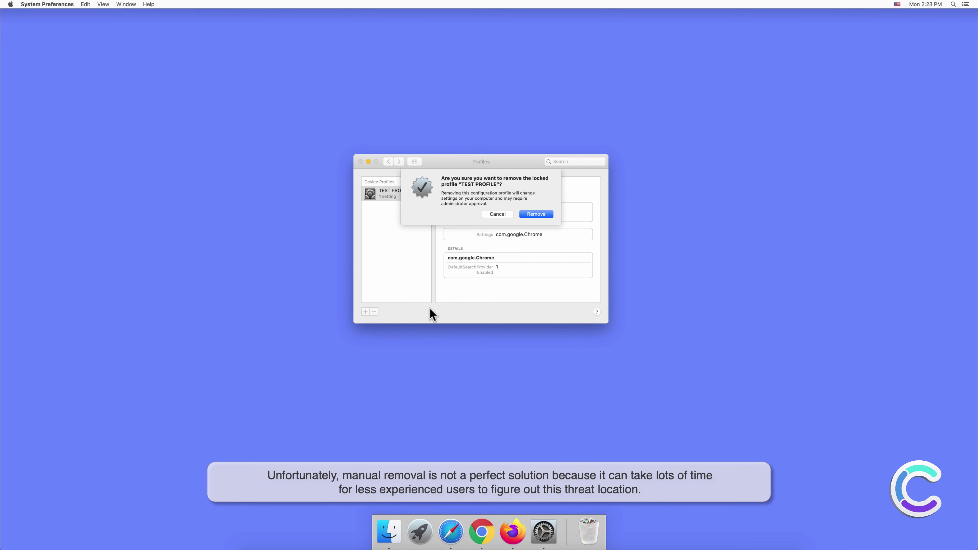
click(538, 214)
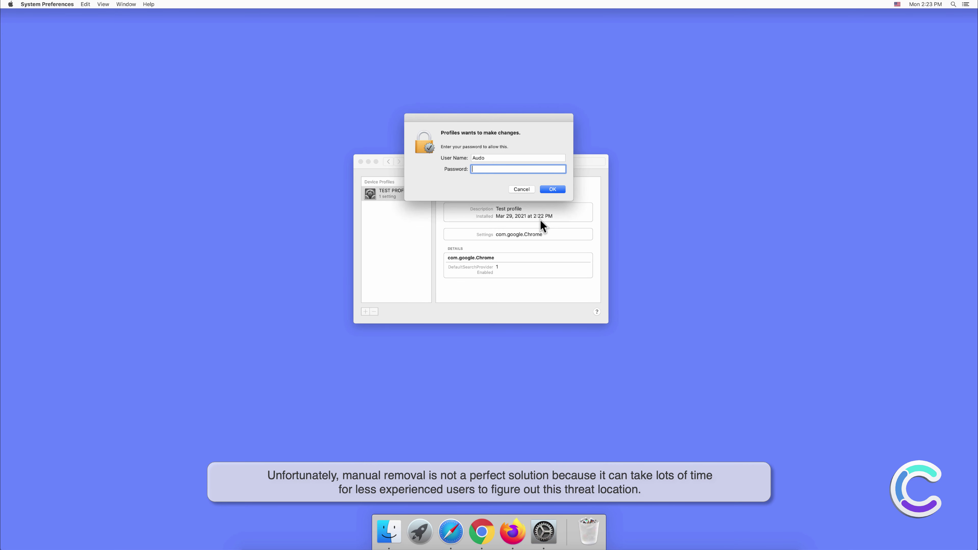
text(•••••)
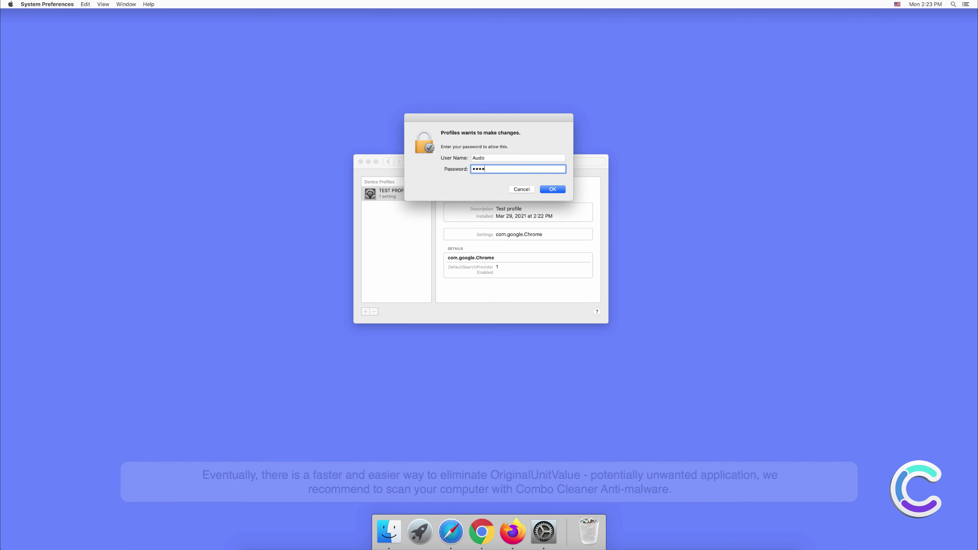
text(•)
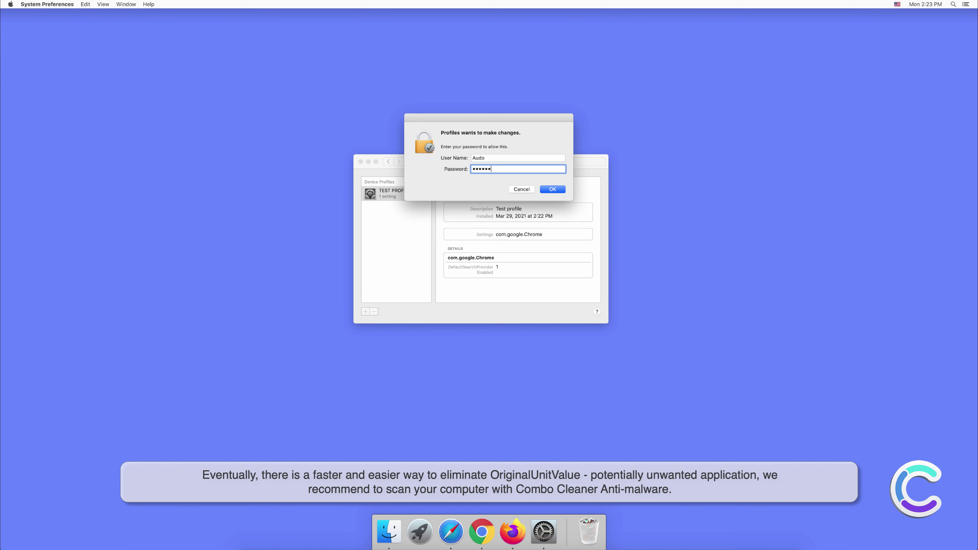
click(554, 190)
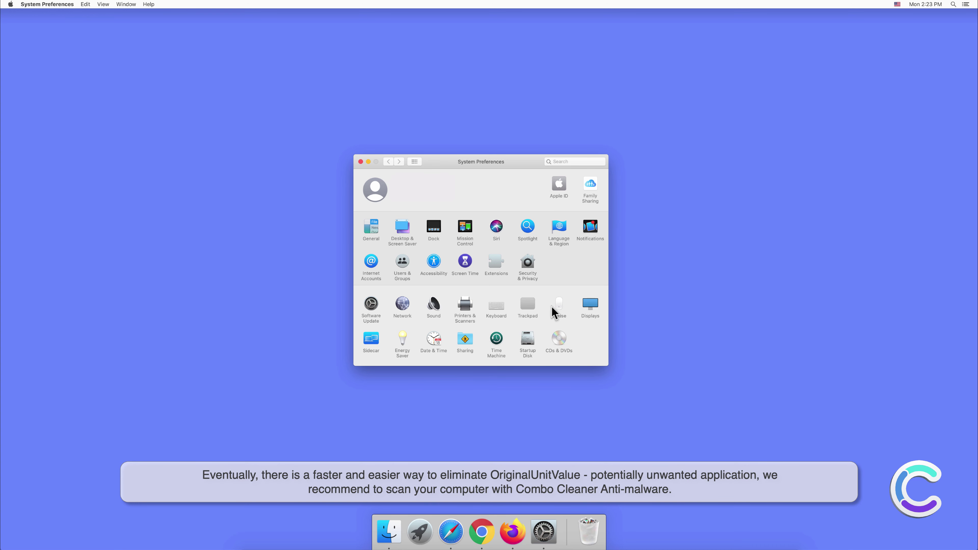
click(360, 161)
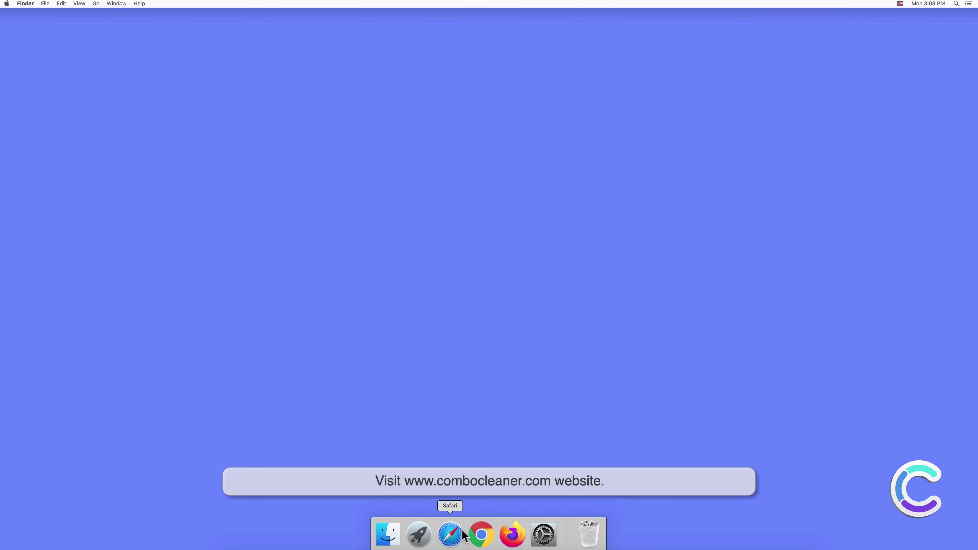
click(451, 532)
text(ww)
text(w)
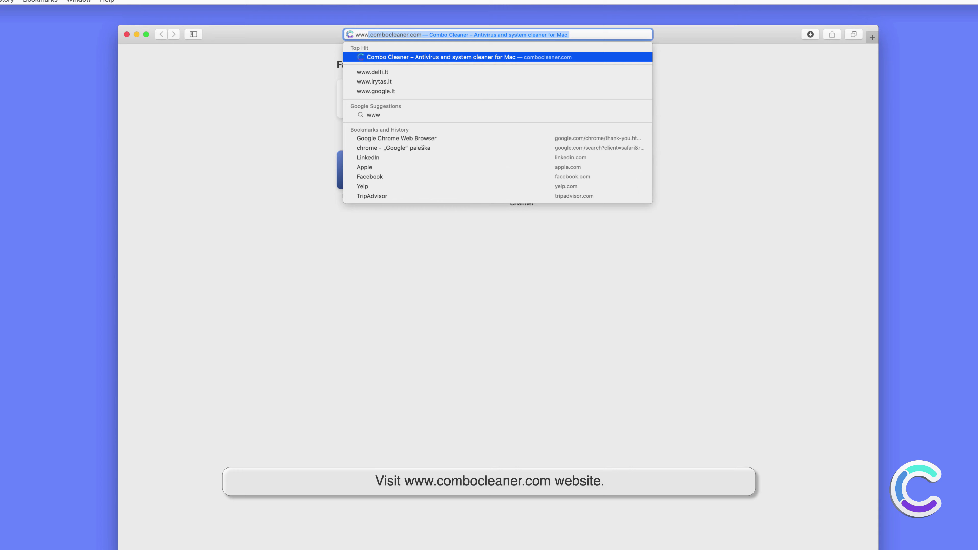
text(.comboc)
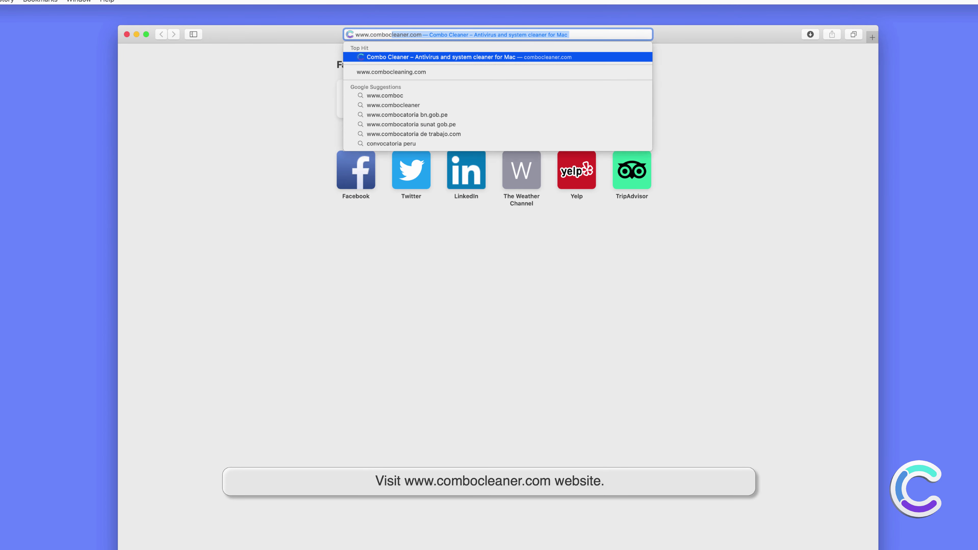
text(leaner.com)
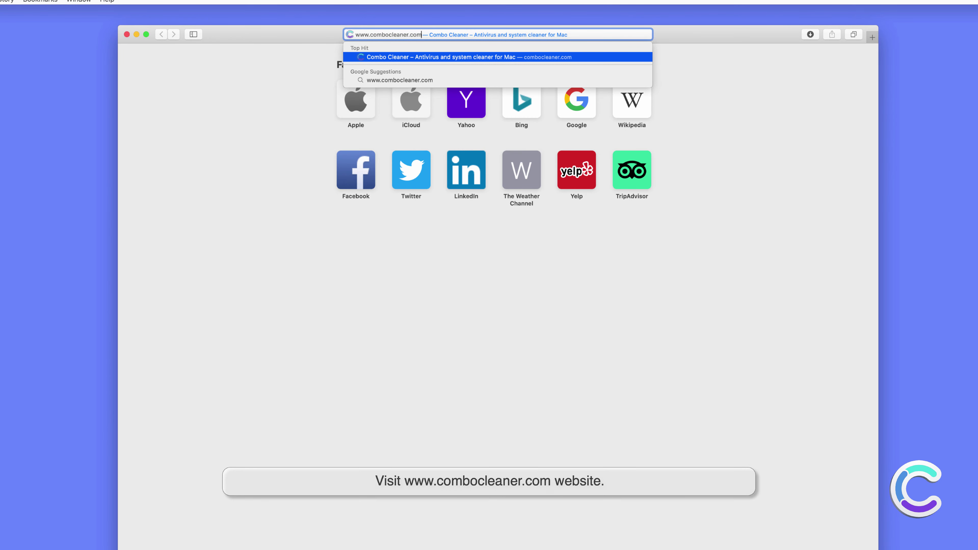
key(Return)
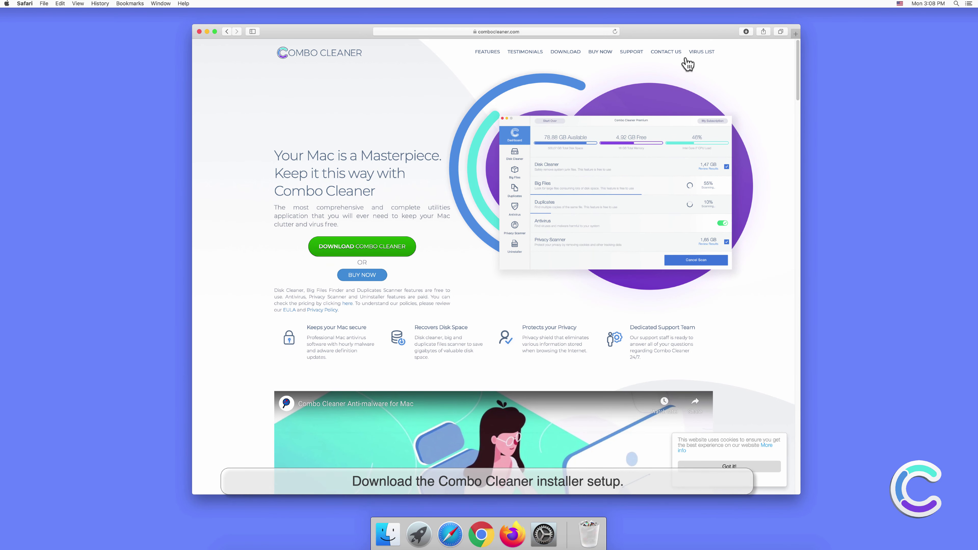
Step: Mount combocleaner.dmg from Safari's Downloads list to bring up the installer
click(745, 32)
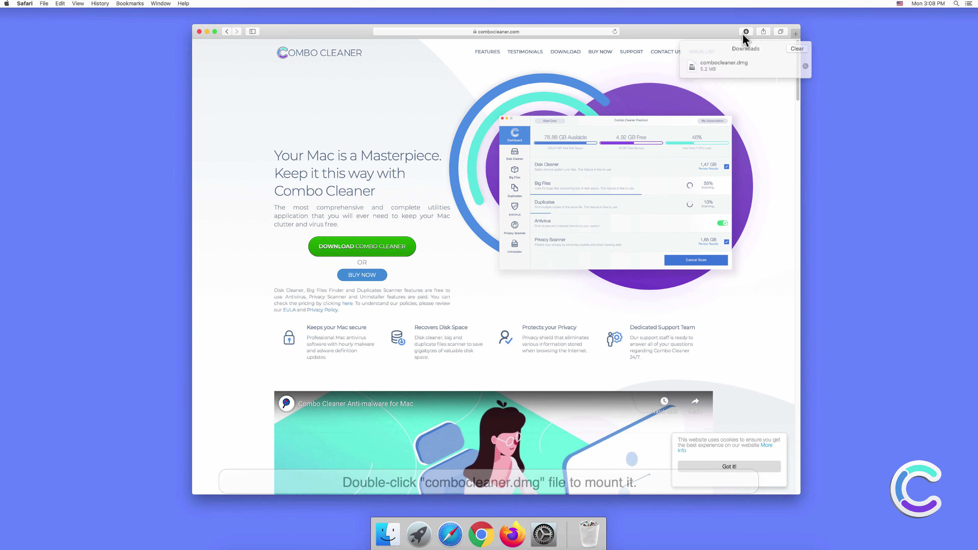
click(738, 62)
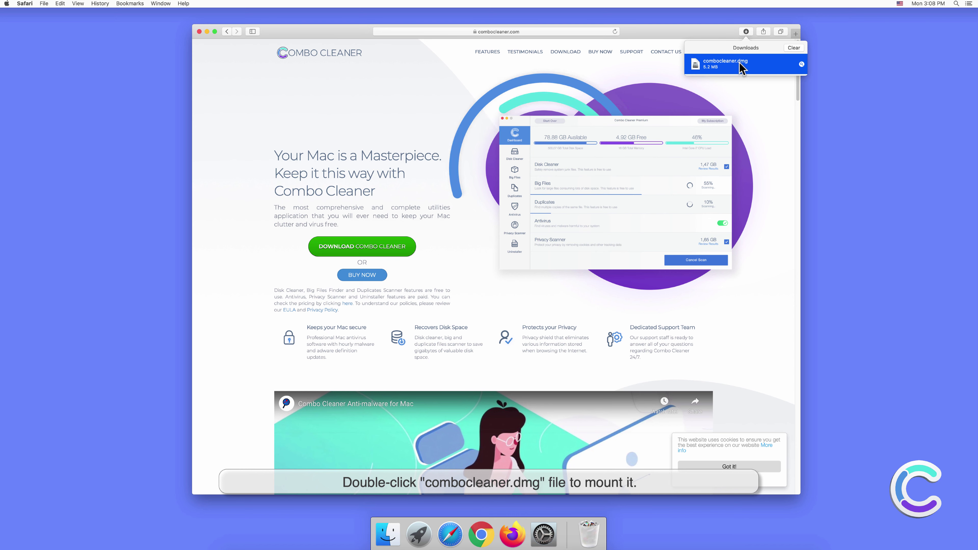
double_click(739, 62)
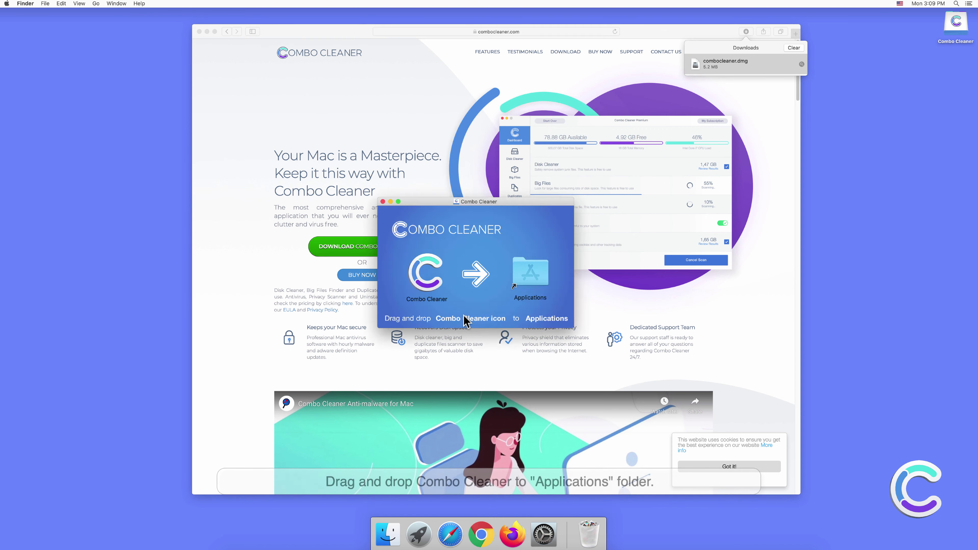
Step: Drag Combo Cleaner into Applications, then close the installer and Safari windows
click(421, 287)
drag(455, 280, 526, 288)
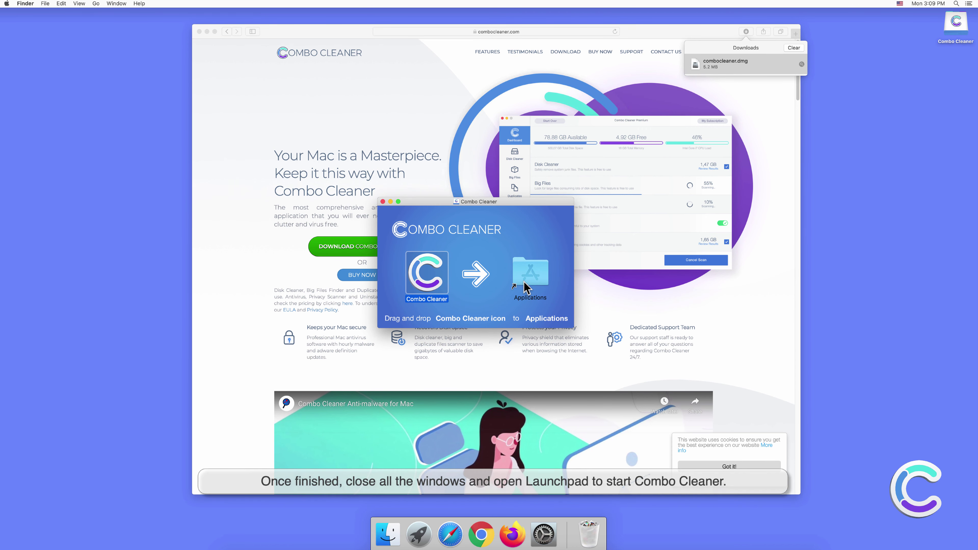
click(382, 202)
click(203, 44)
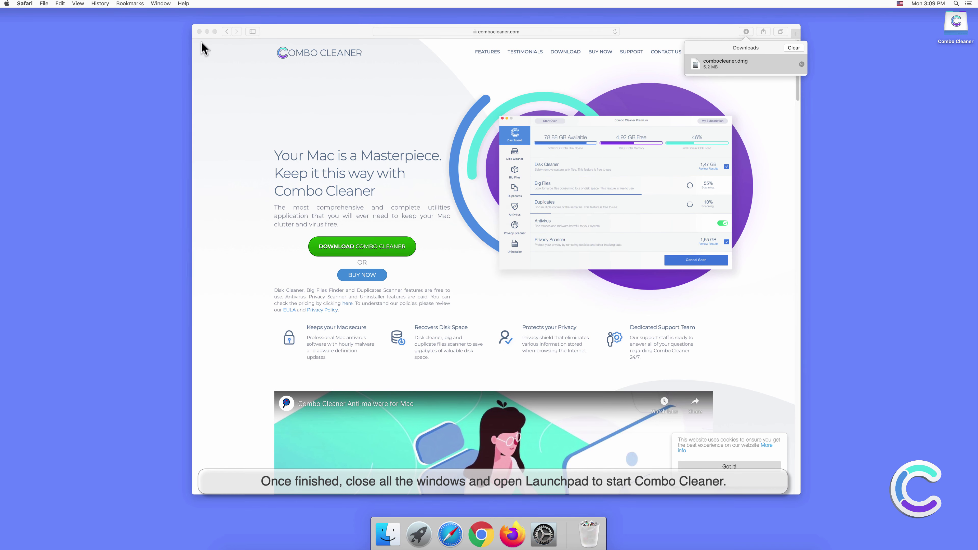
click(199, 32)
Step: Launch Combo Cleaner from Launchpad and allow the downloaded app to open
click(418, 532)
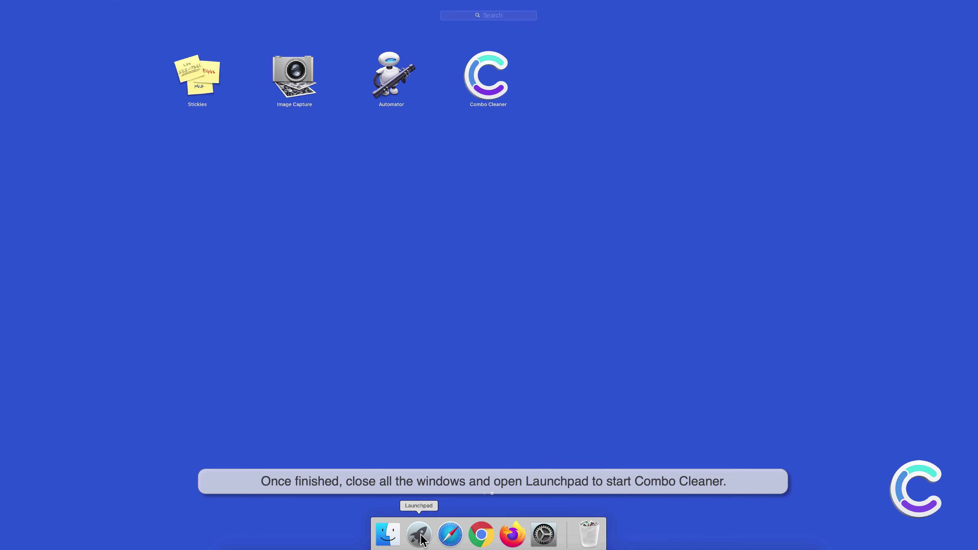
click(485, 94)
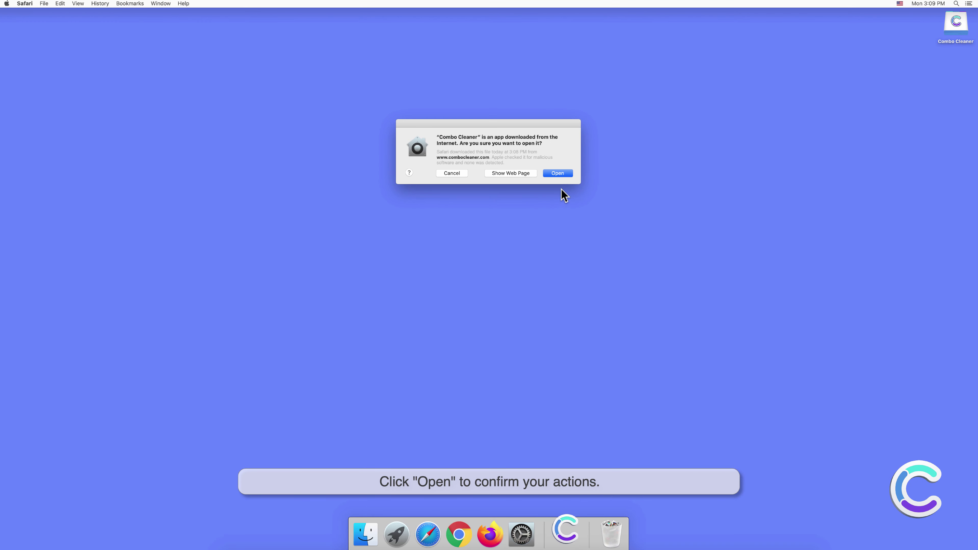
click(562, 174)
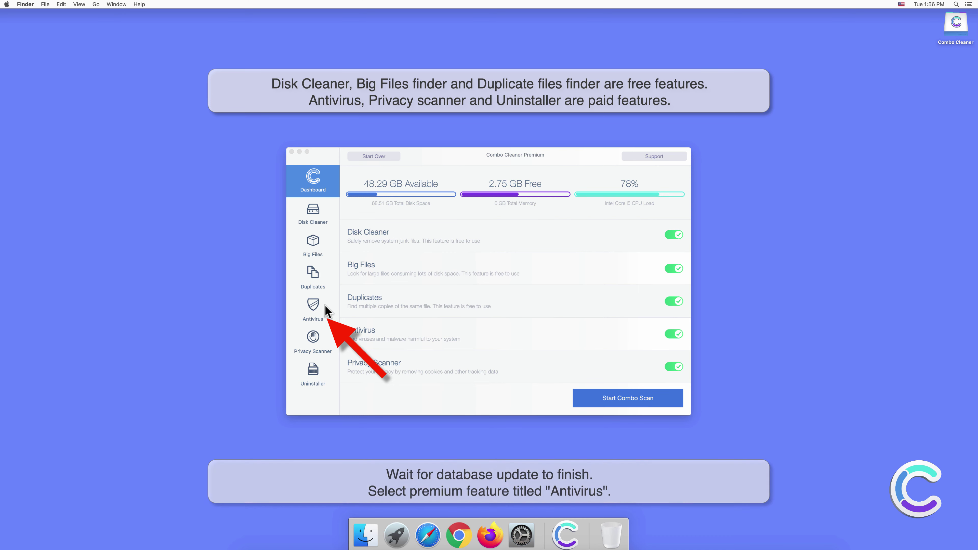
Step: Run a Full Scan from Combo Cleaner's Antivirus section
click(316, 306)
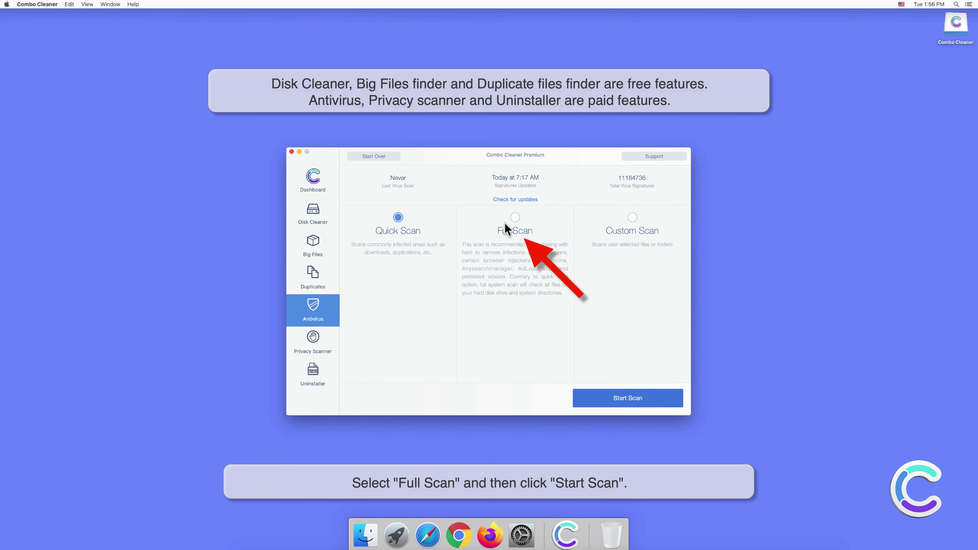
click(513, 218)
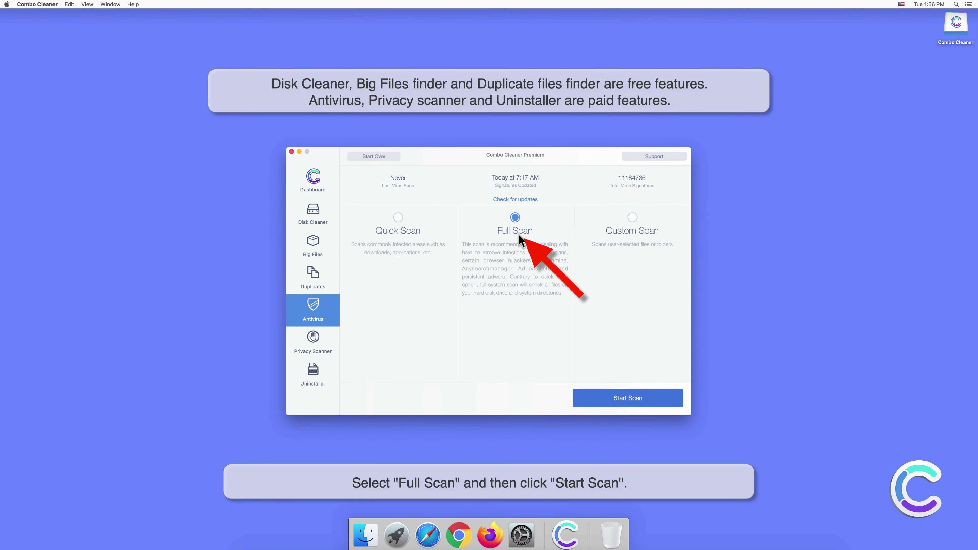
click(629, 397)
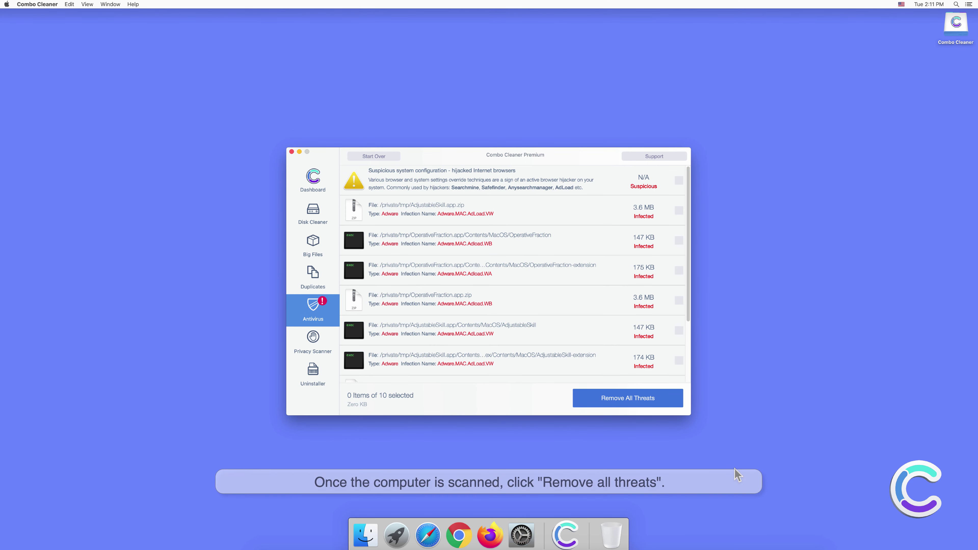
Step: Remove all detected threats, authenticating with the administrator password
click(634, 401)
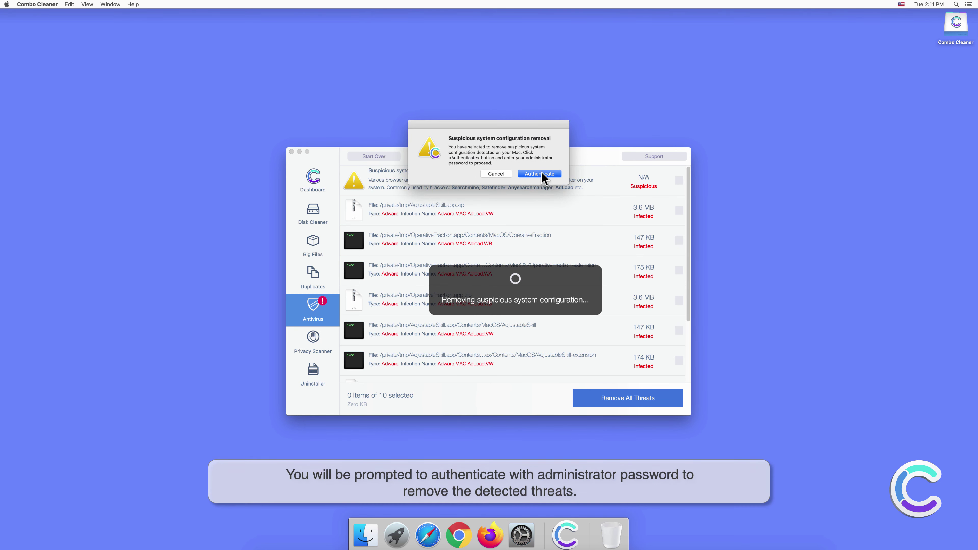
click(541, 175)
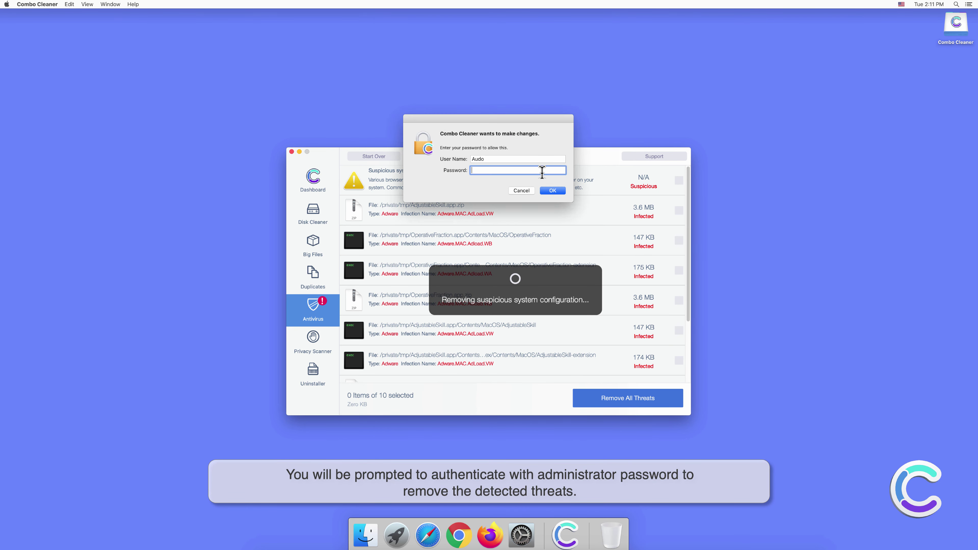
text(••••••)
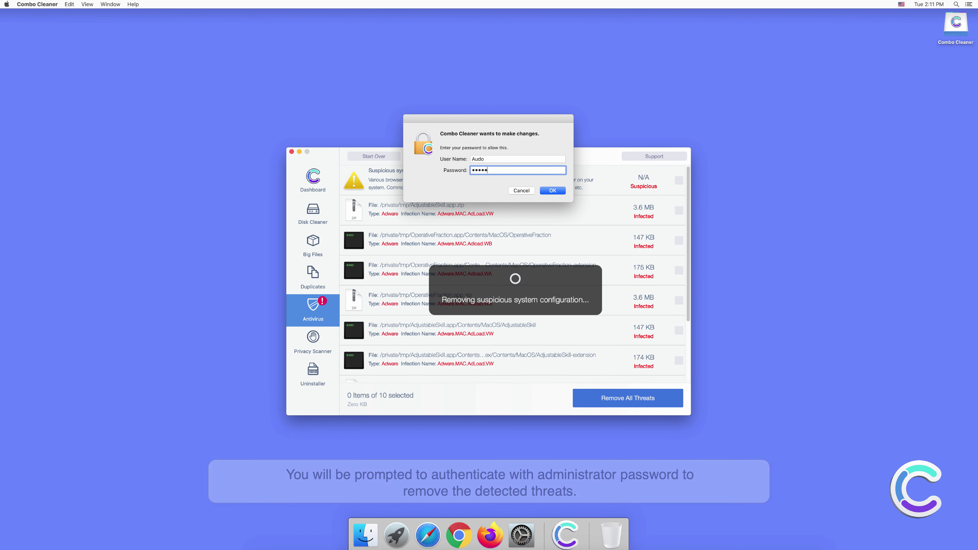
click(551, 191)
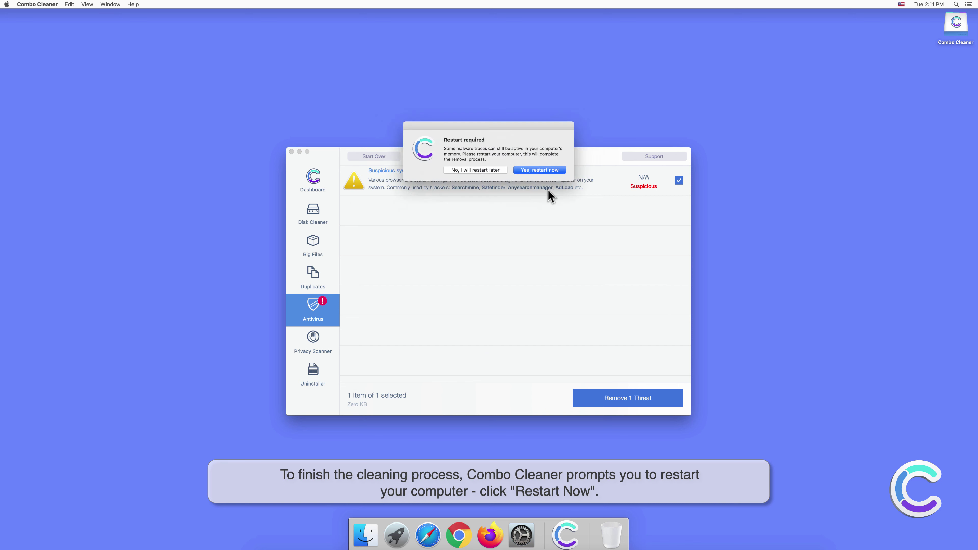
Step: Dismiss Combo Cleaner's Restart required prompt, returning to the empty Finder desktop
click(540, 171)
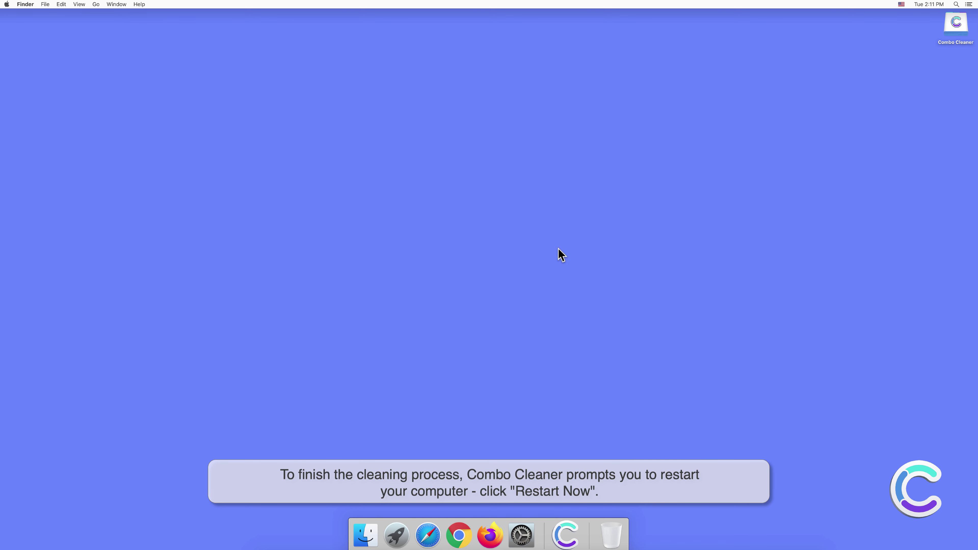